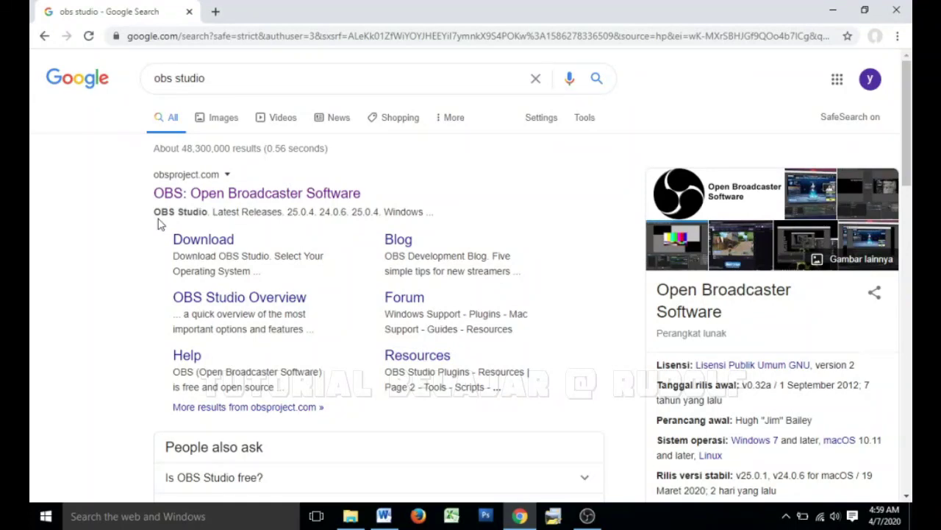
Step: Open the Open Broadcaster Software site from the search results and download the Windows installer of OBS Studio
click(256, 203)
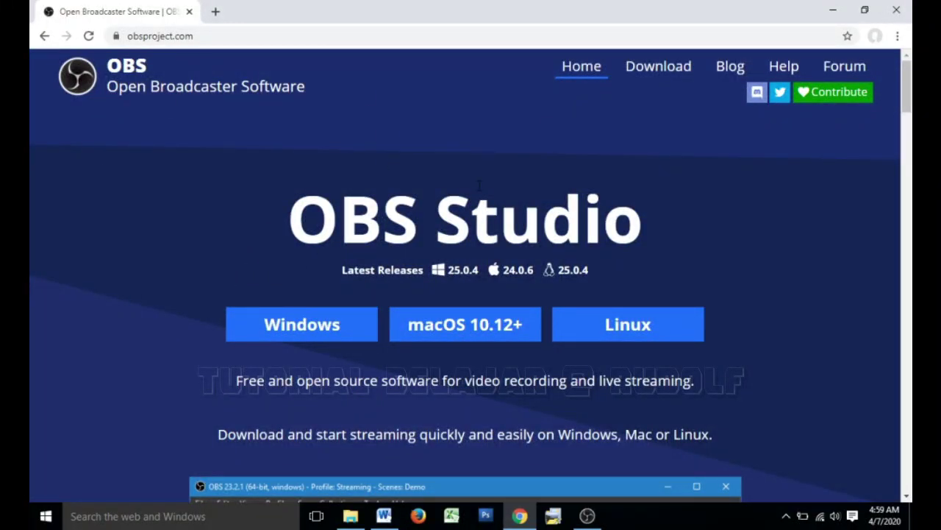
click(302, 337)
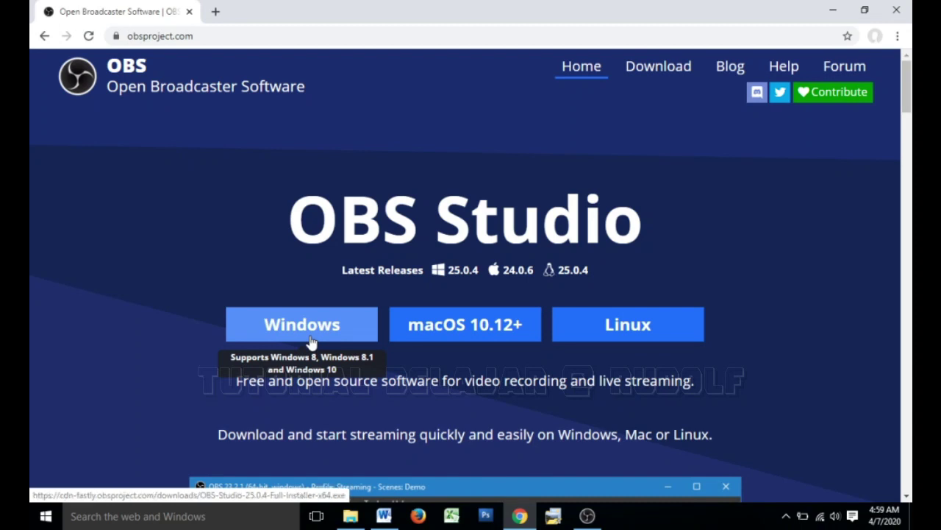
click(295, 312)
click(294, 307)
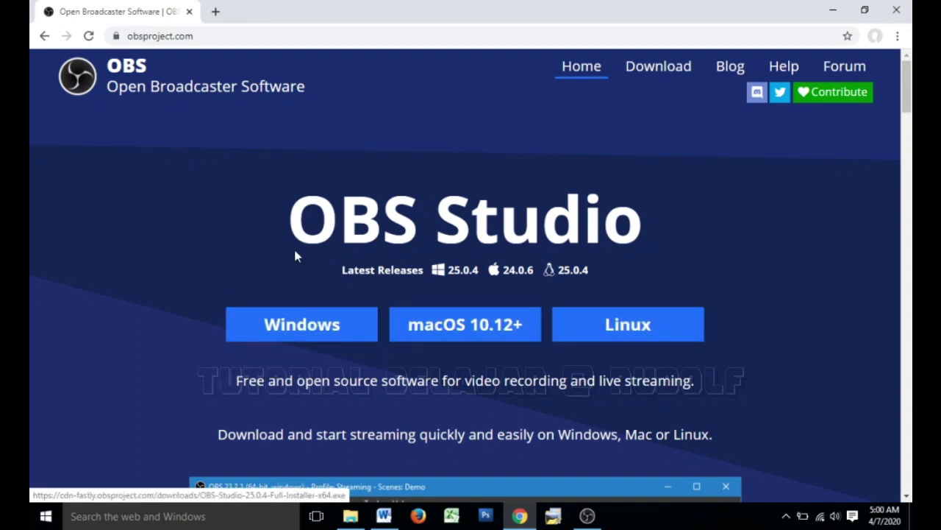
click(309, 329)
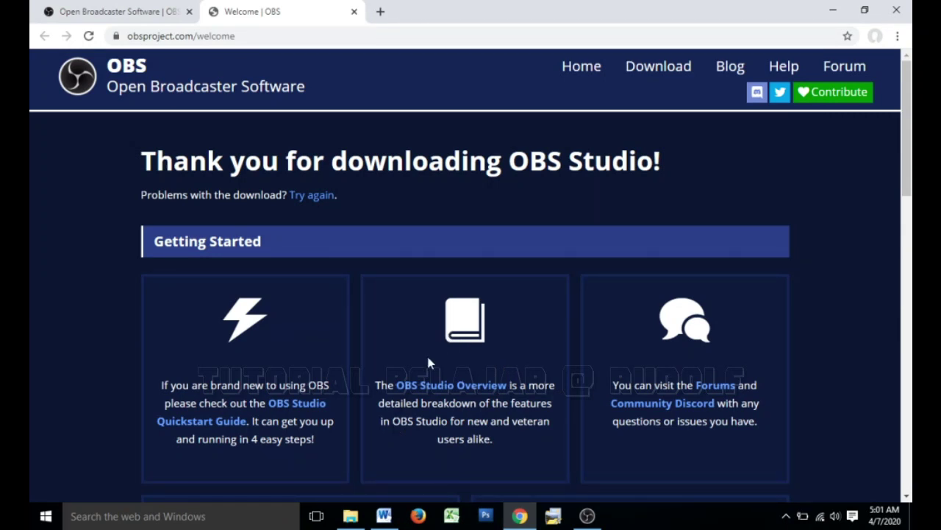
Step: Run OBS-Studio-25.0.4-Full-Installer-x64 from the OBS folder in Downloads and move the setup window clear of the file
mouse_move(360, 519)
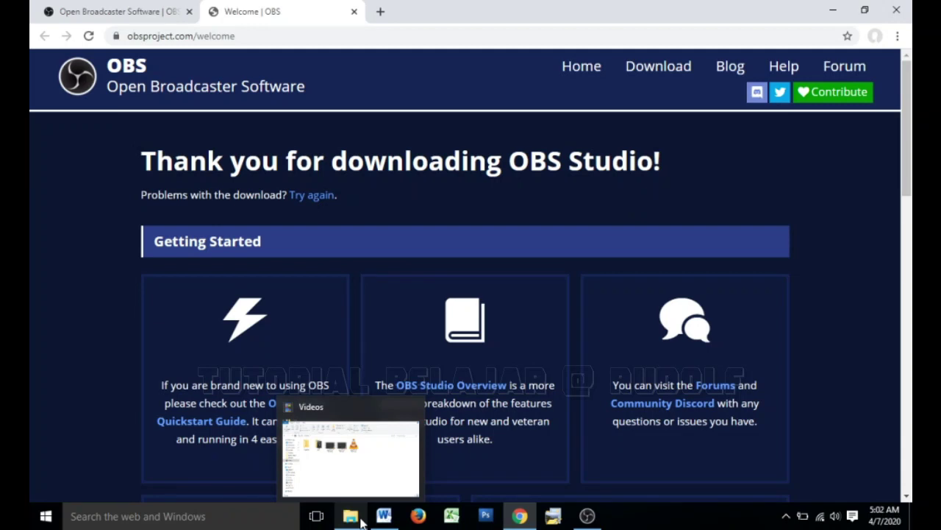
click(360, 518)
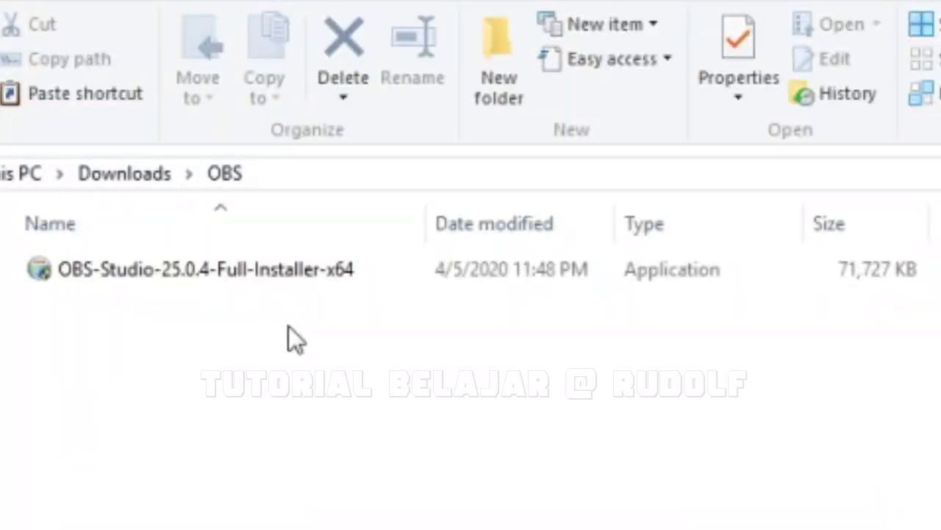
click(310, 278)
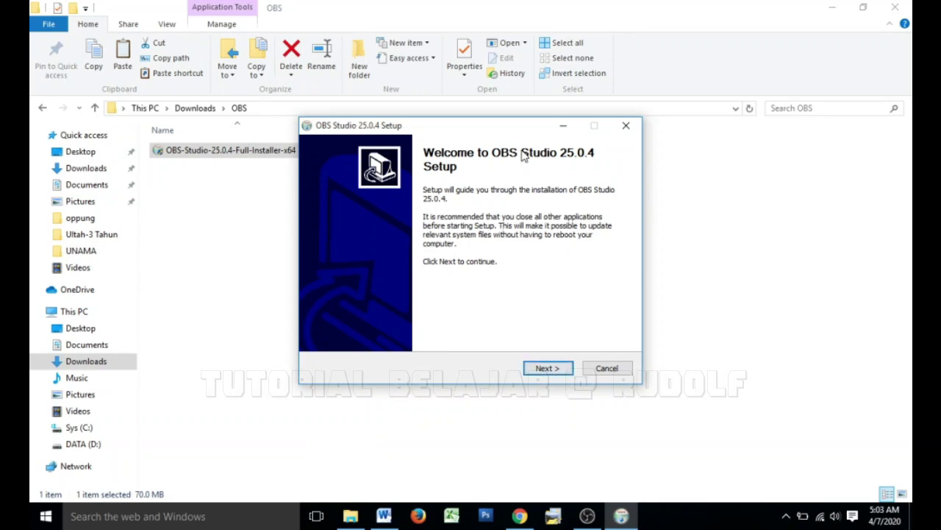
drag(532, 128, 547, 203)
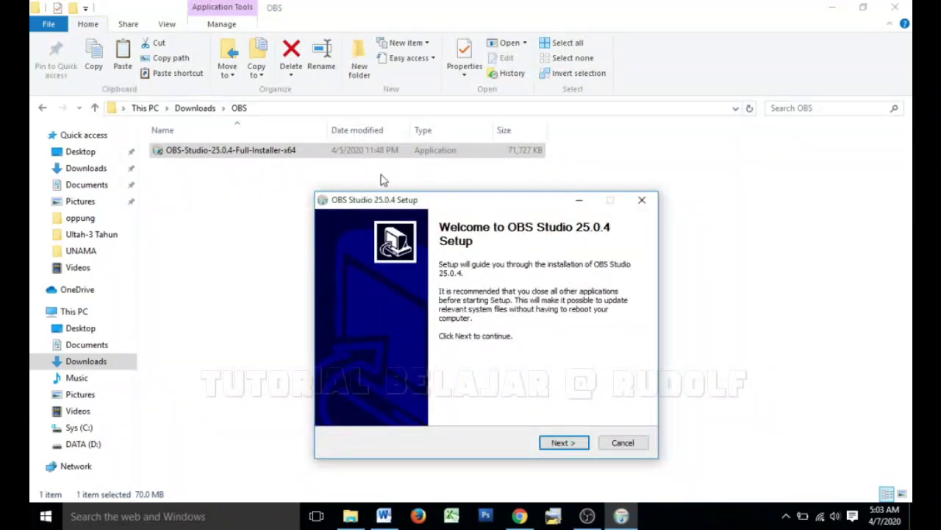
Step: Quit the OBS Studio 25.0.4 setup, confirming the exit, and close the folder window
click(624, 442)
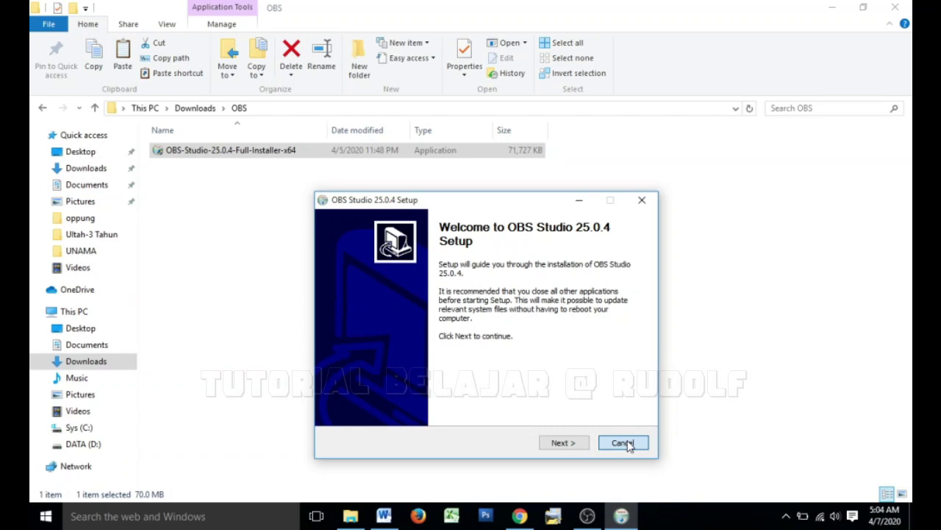
click(624, 443)
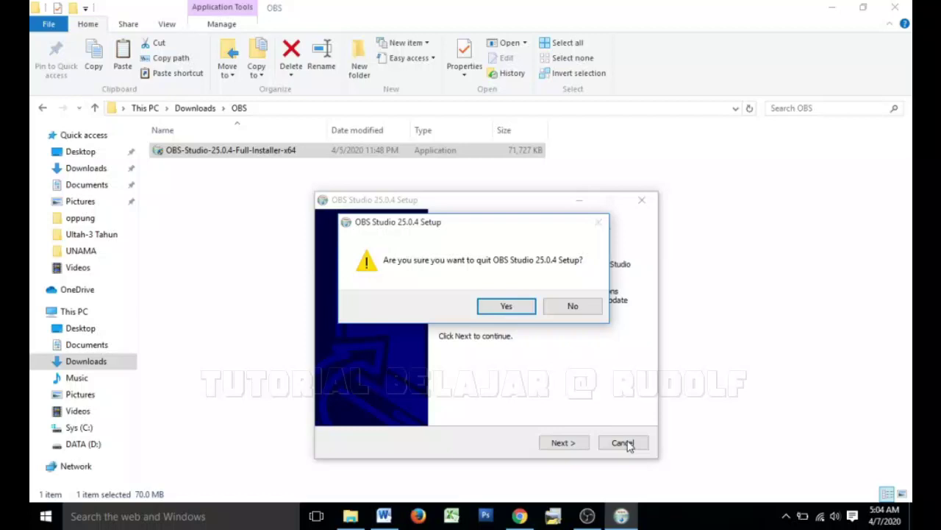
click(507, 306)
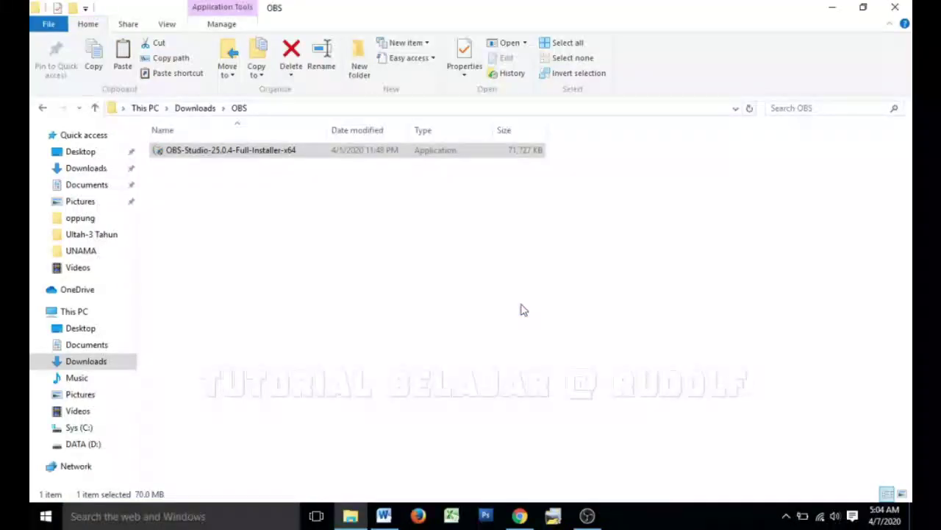
click(895, 7)
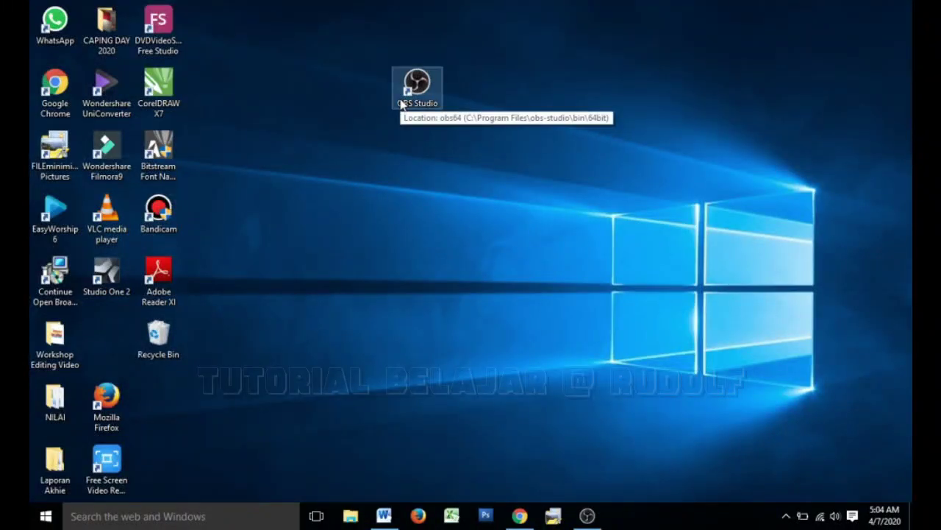
Step: Enlarge the desktop icons and launch OBS Studio from its desktop shortcut
ctrl+scroll(402, 104, up, 4)
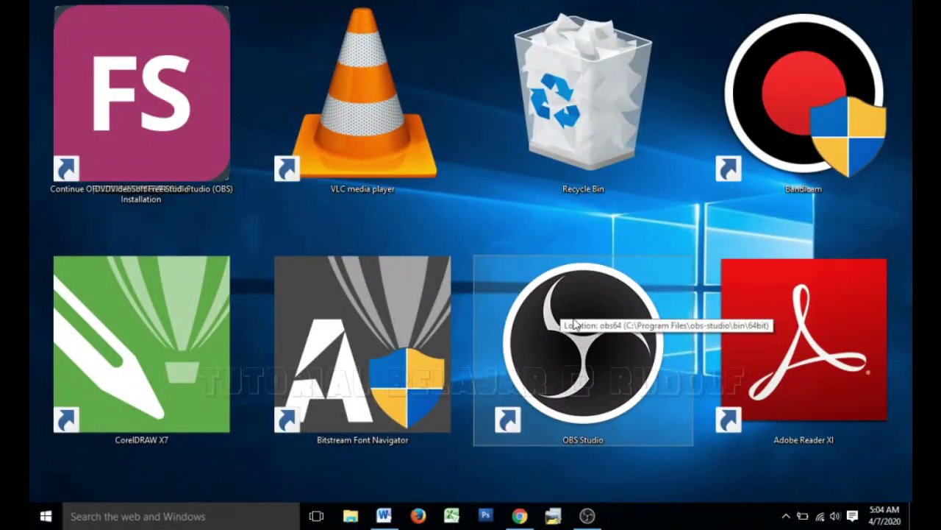
double_click(547, 346)
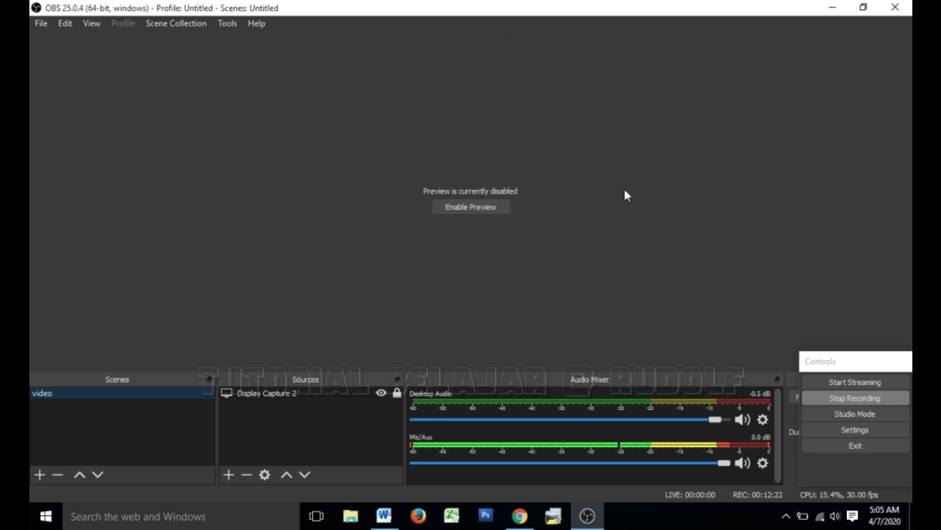
Step: Switch the OBS preview on and off twice with its Enable Preview option
right_click(483, 118)
click(490, 122)
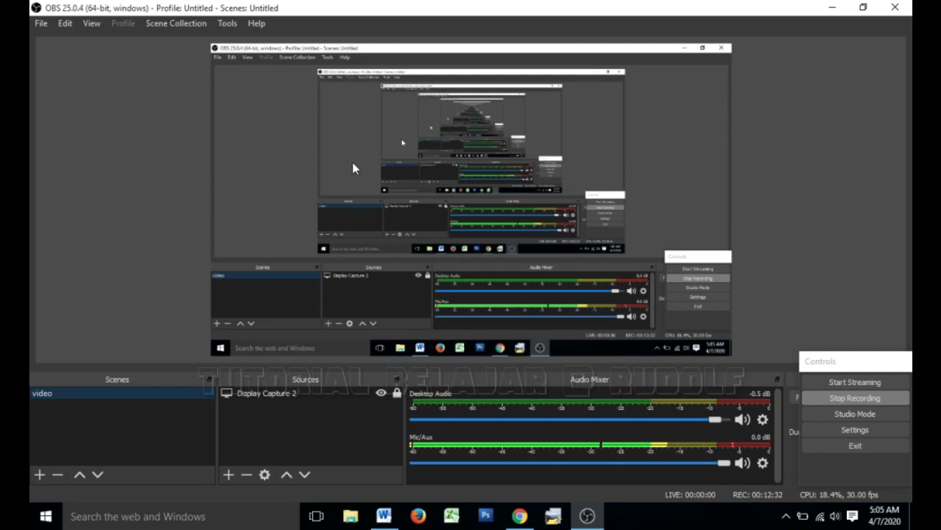
right_click(460, 139)
click(463, 149)
right_click(462, 142)
click(474, 155)
right_click(756, 109)
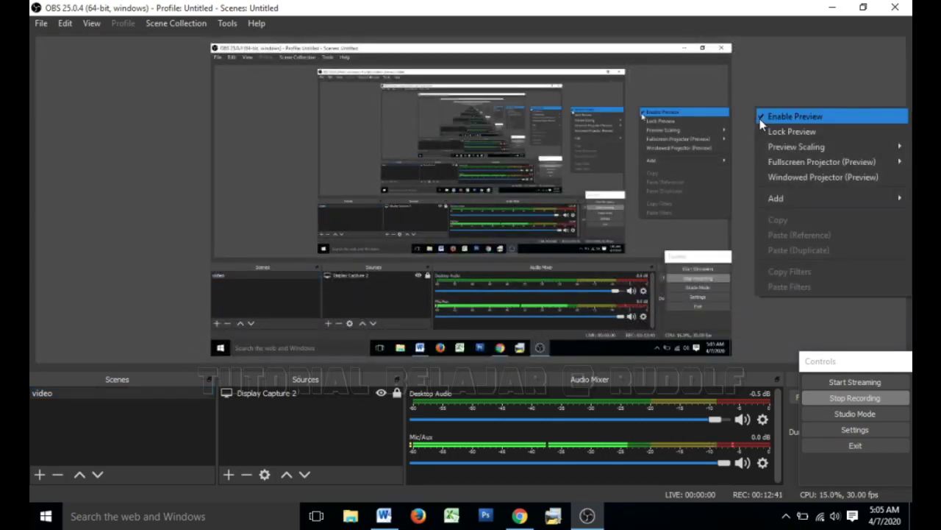
click(762, 119)
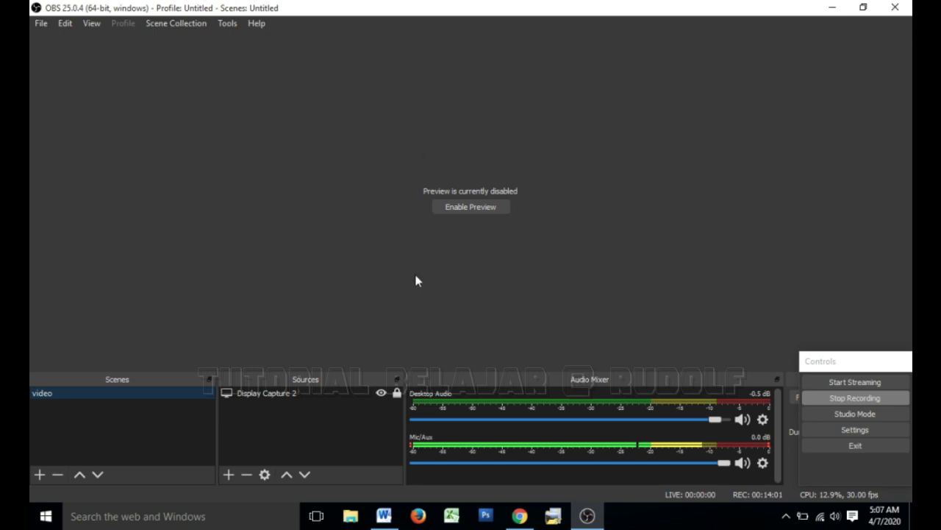
Step: Enable the disabled preview once more and disable it again
click(459, 212)
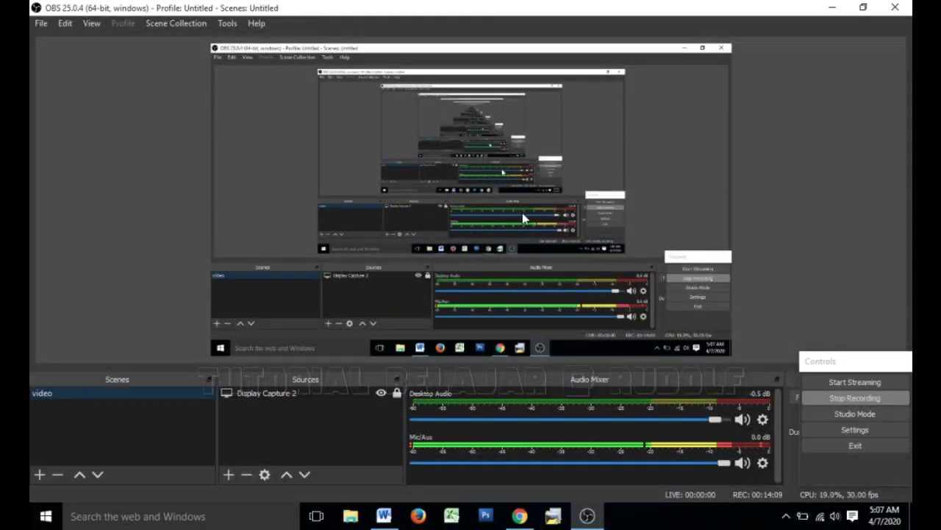
right_click(648, 130)
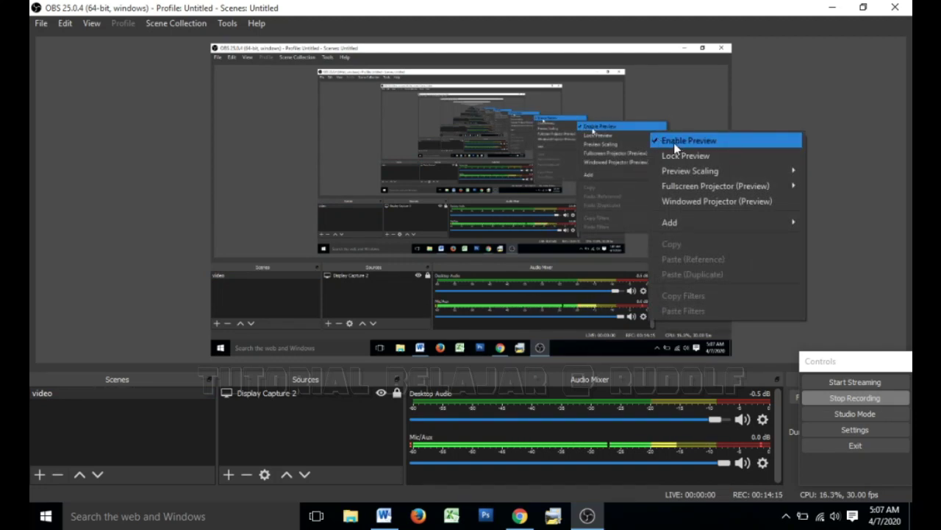
click(674, 143)
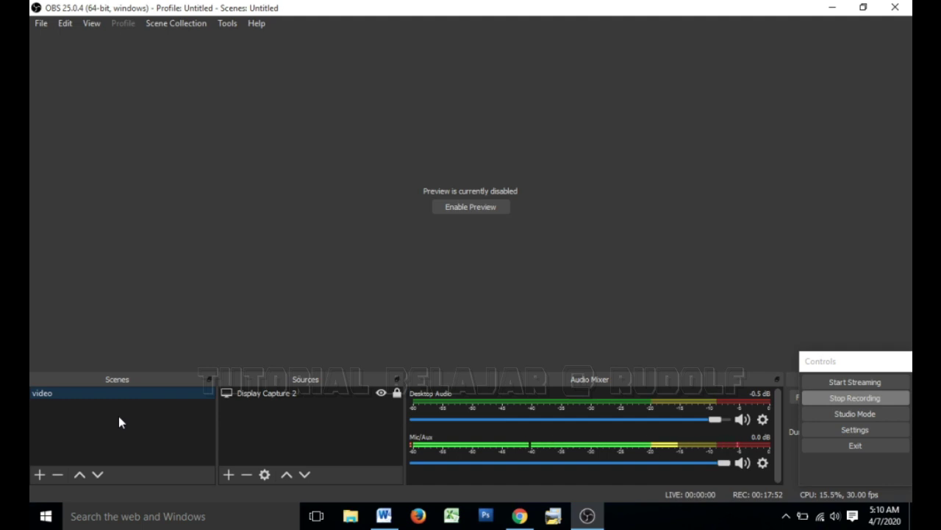
Step: Open the dialog for adding a new scene and dismiss it without creating one
click(40, 475)
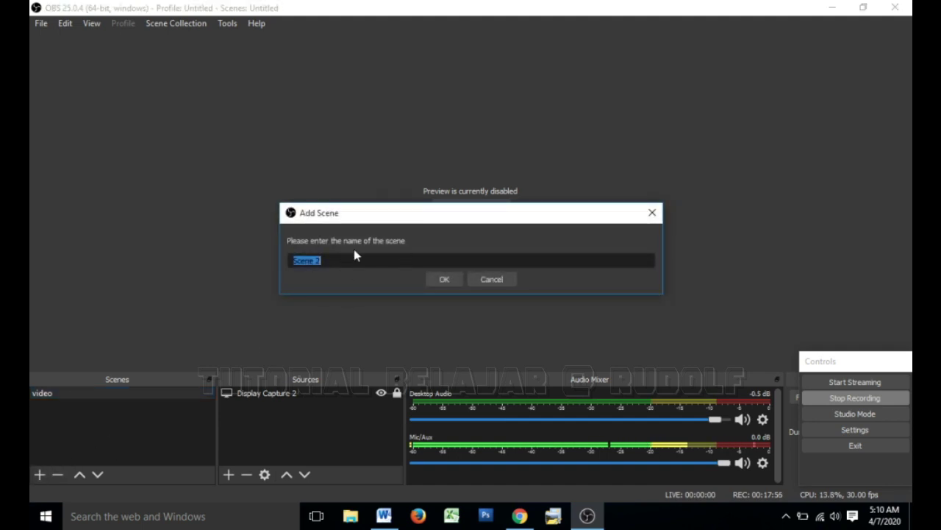
click(472, 282)
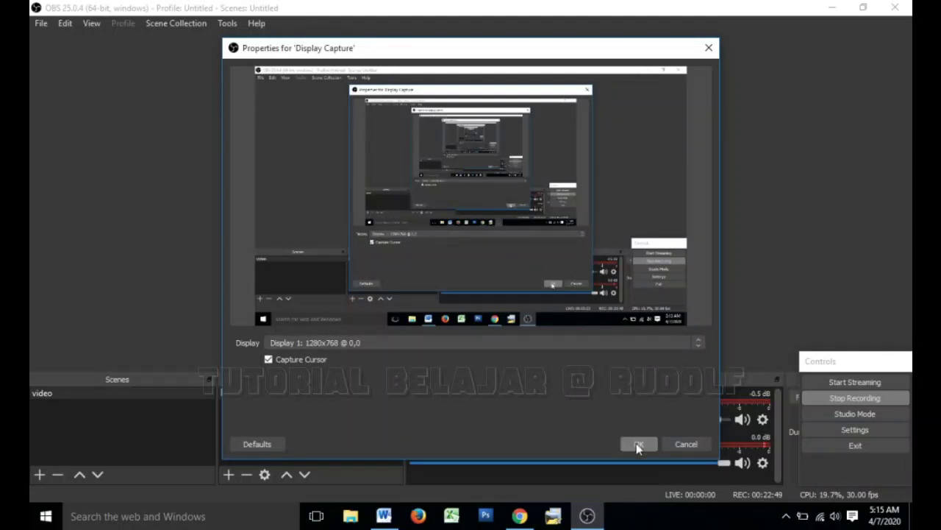
Step: Accept the Display Capture properties with Display 1: 1280x768 @ 0,0 and Capture Cursor enabled
click(638, 444)
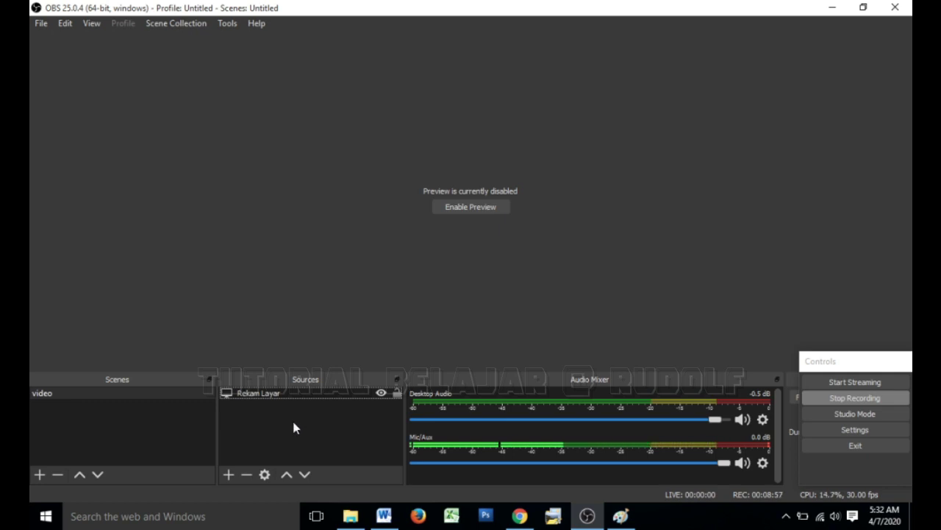
Step: Start adding a Video Capture Device source to the video scene
right_click(293, 422)
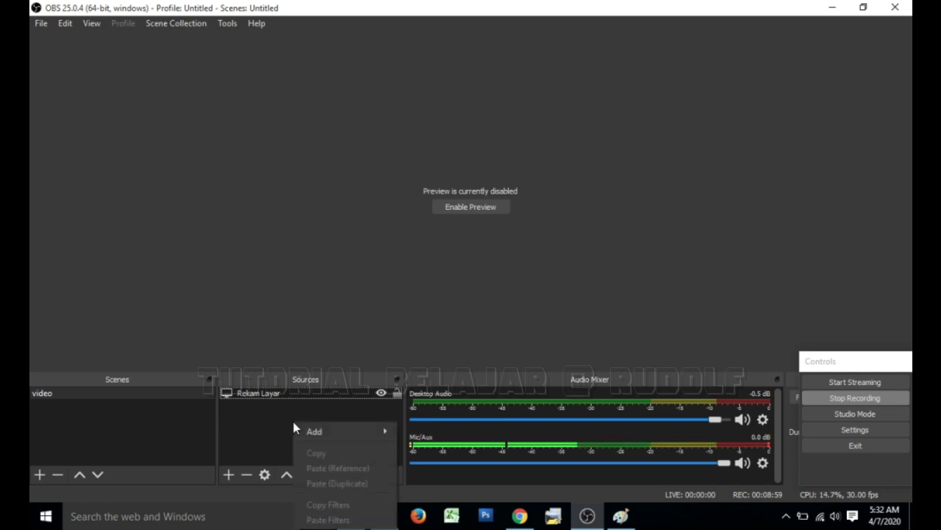
click(265, 423)
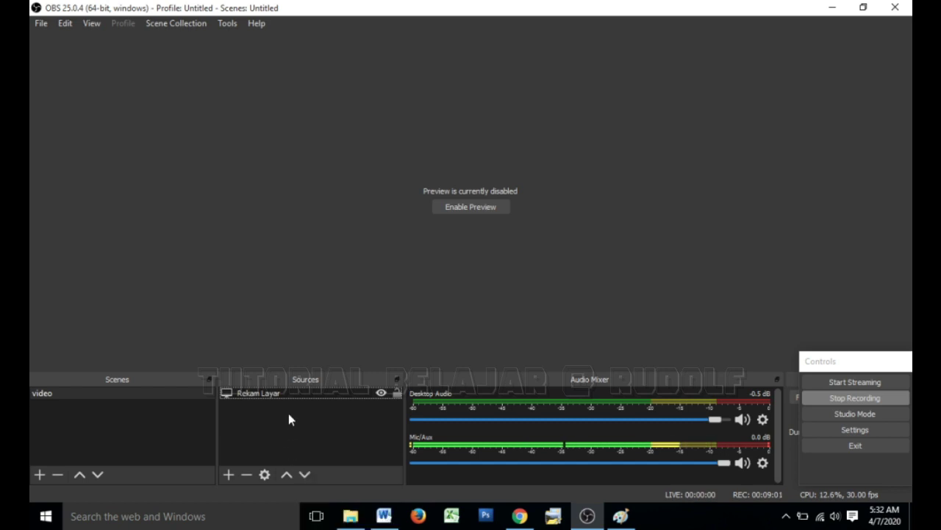
right_click(289, 413)
click(245, 446)
right_click(270, 414)
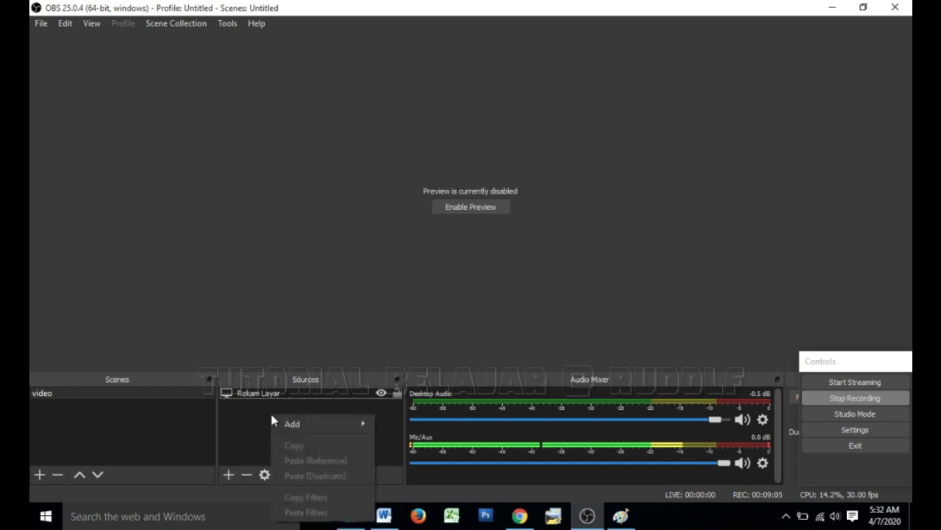
mouse_move(307, 428)
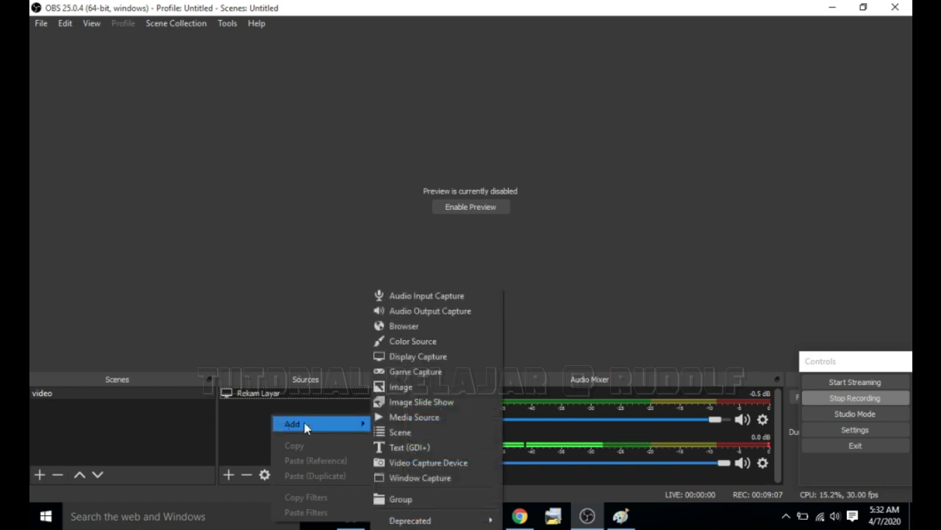
click(450, 464)
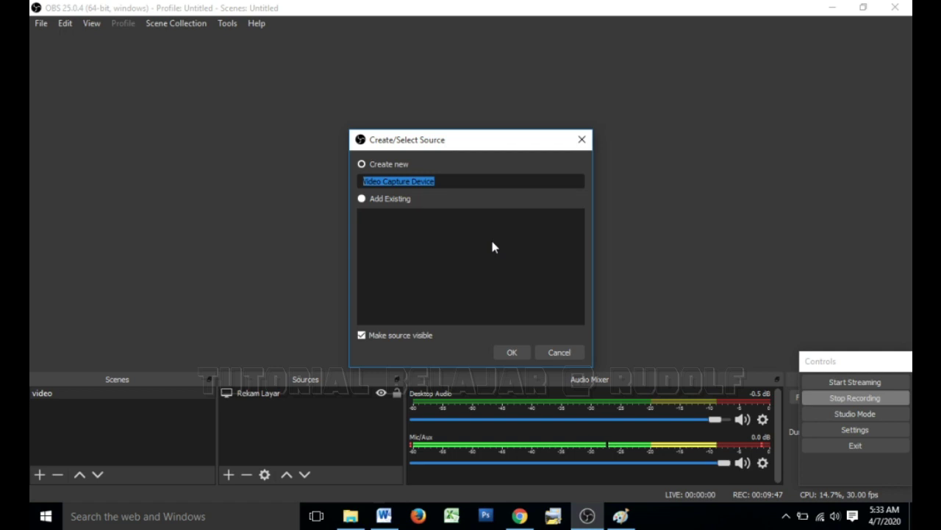
text(vi)
key(BackSpace)
key(BackSpace)
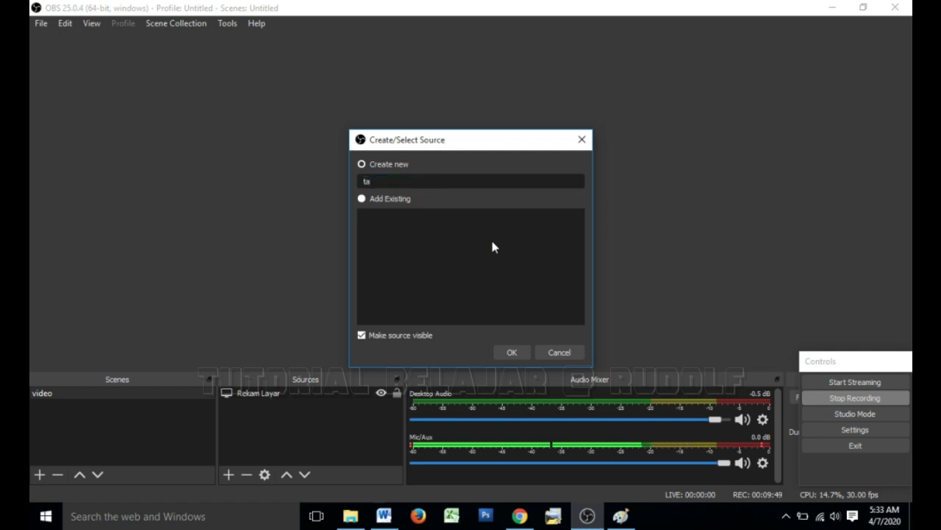
text(tangkap)
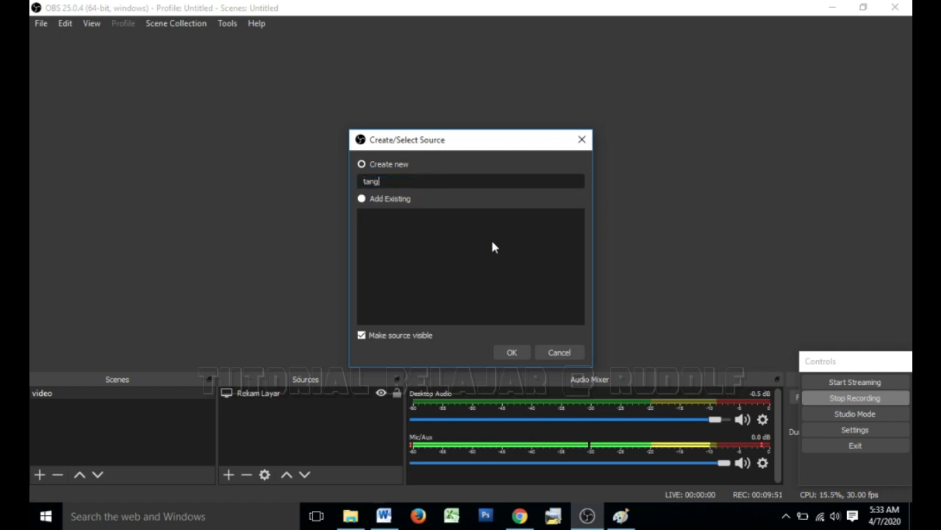
key(BackSpace)
key(BackSpace)
key(BackSpace)
key(BackSpace)
key(BackSpace)
key(BackSpace)
key(BackSpace)
text(rekam wajah )
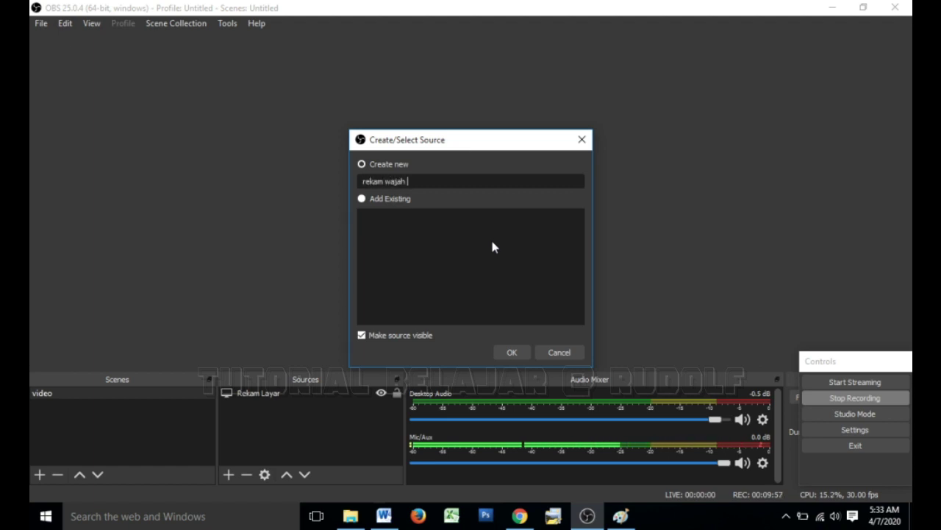
text(si pem)
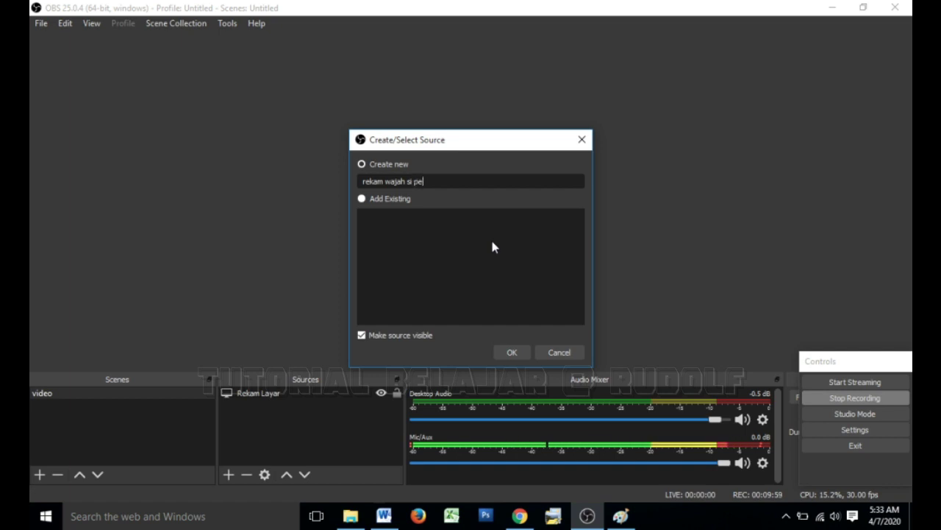
key(BackSpace)
key(BackSpace)
key(BackSpace)
key(BackSpace)
key(BackSpace)
key(BackSpace)
key(BackSpace)
key(BackSpace)
key(BackSpace)
key(BackSpace)
key(BackSpace)
key(BackSpace)
key(BackSpace)
key(BackSpace)
key(BackSpace)
key(BackSpace)
key(BackSpace)
key(BackSpace)
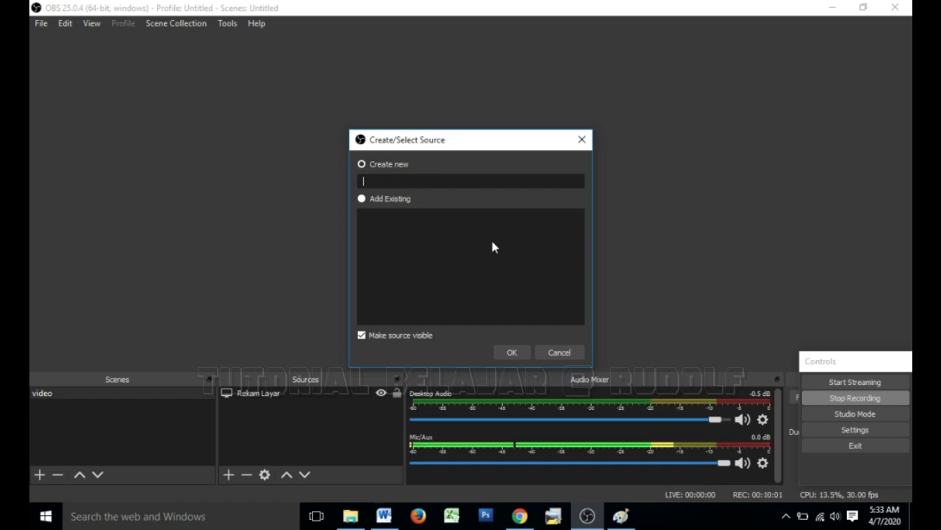
Step: Name the new video capture source "rekam wajah", create it and look over its device properties
text(rekam wajah)
click(517, 351)
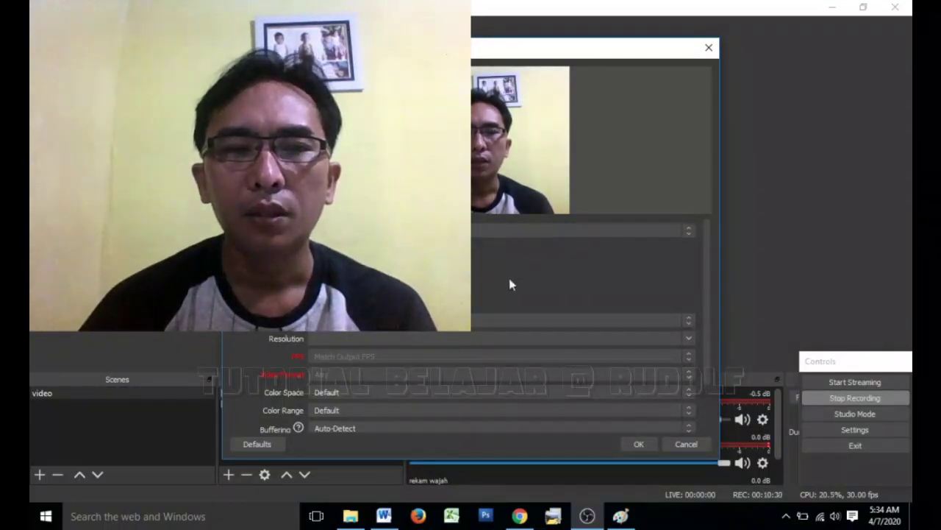
scroll(485, 294, down, 1)
scroll(538, 309, up, 1)
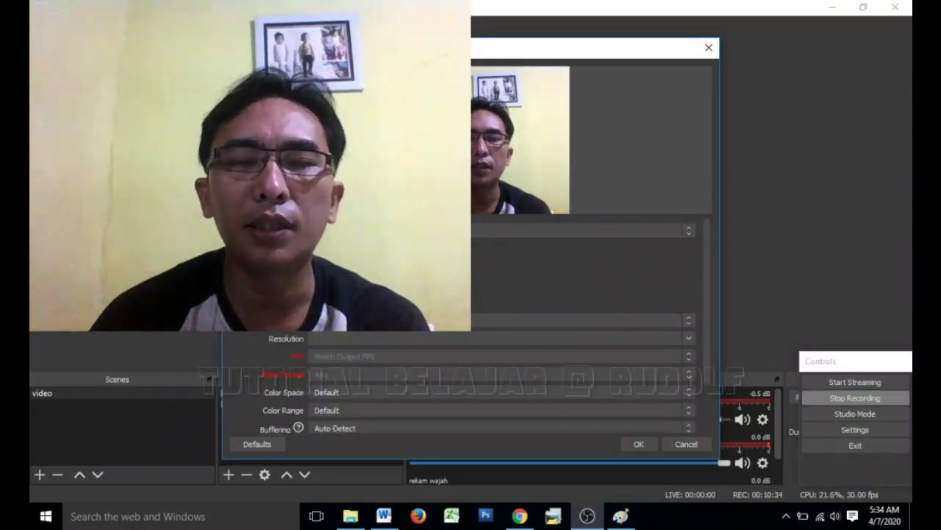
Step: Accept the device properties of the rekam wajah source and enable the scene preview
click(637, 446)
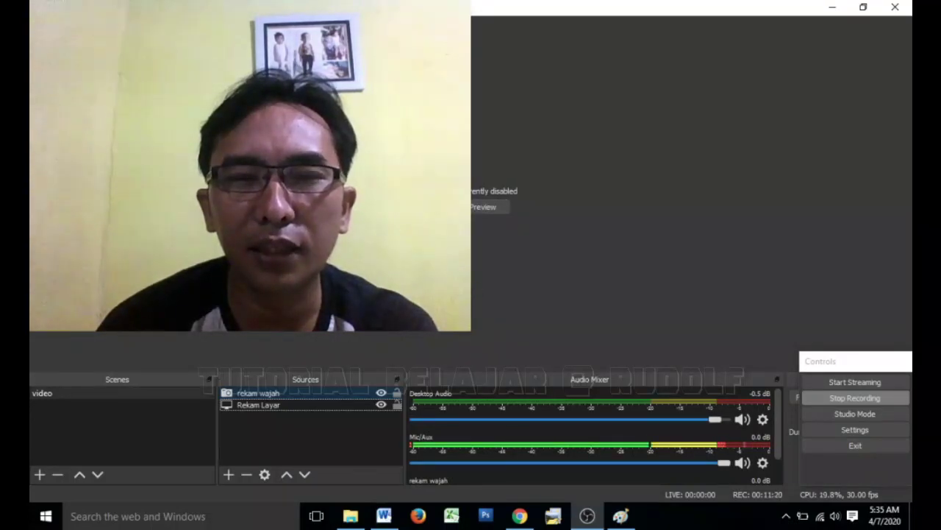
click(476, 208)
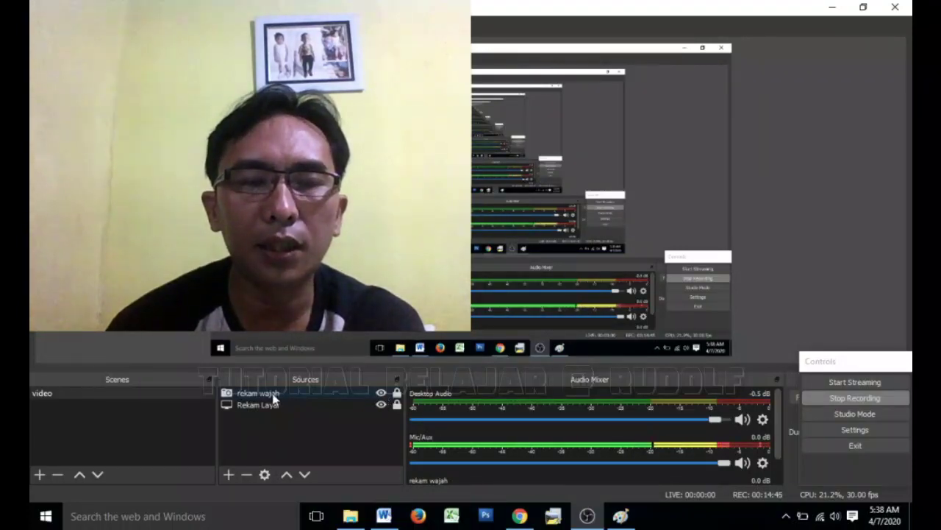
Step: Hide the rekam wajah source in the video scene and show it again
click(381, 397)
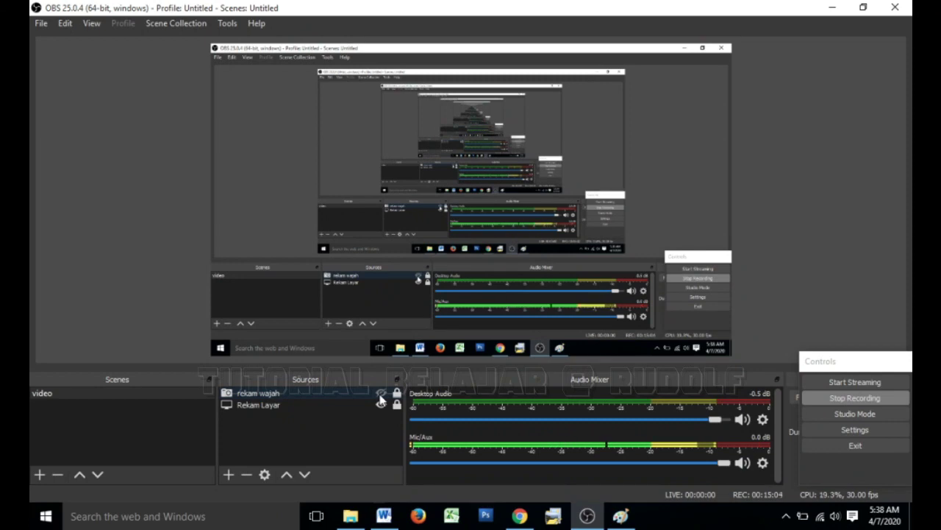
click(381, 395)
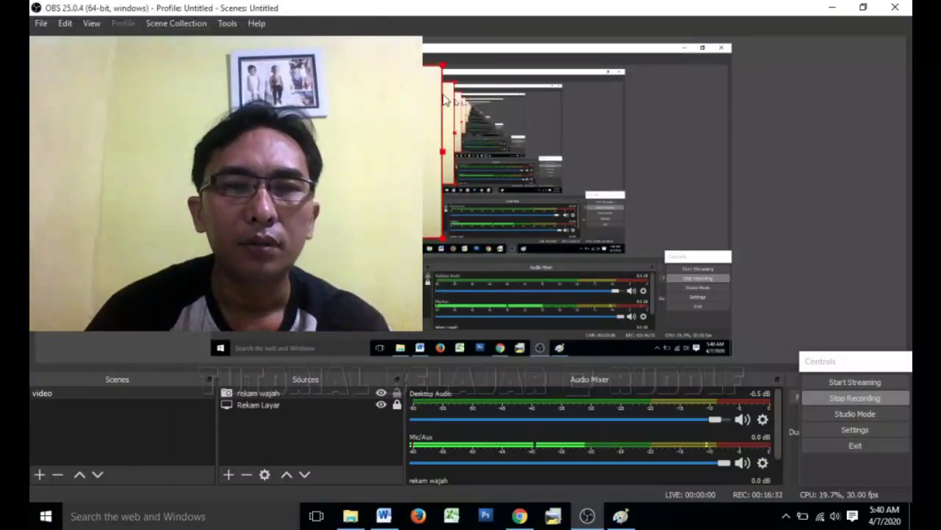
Step: Shrink the rekam wajah webcam image to a small overlay, place it in the lower-right corner of the canvas and deselect it
drag(444, 101, 319, 237)
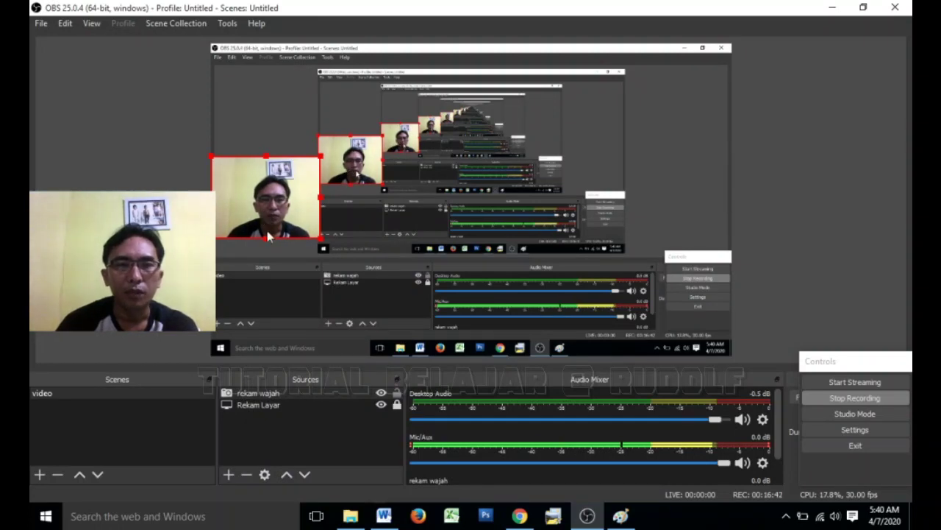
drag(261, 221, 339, 243)
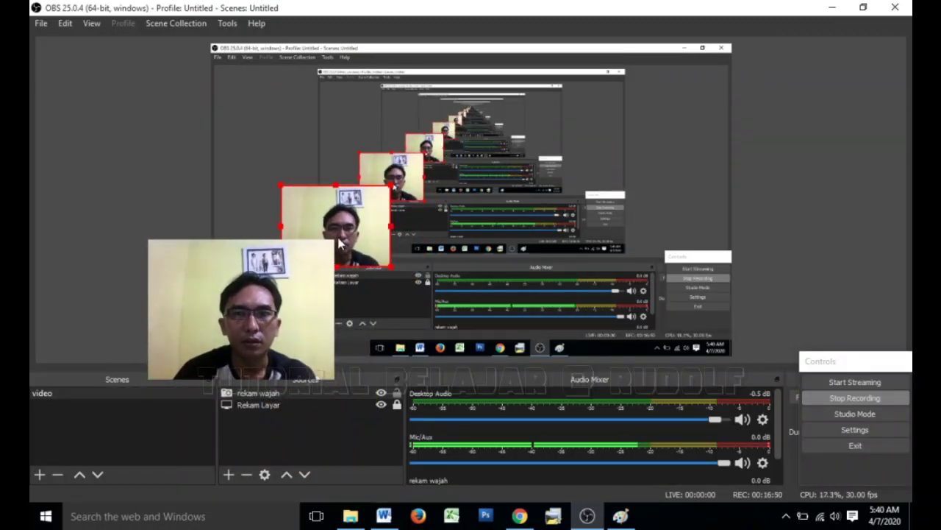
drag(339, 243, 677, 338)
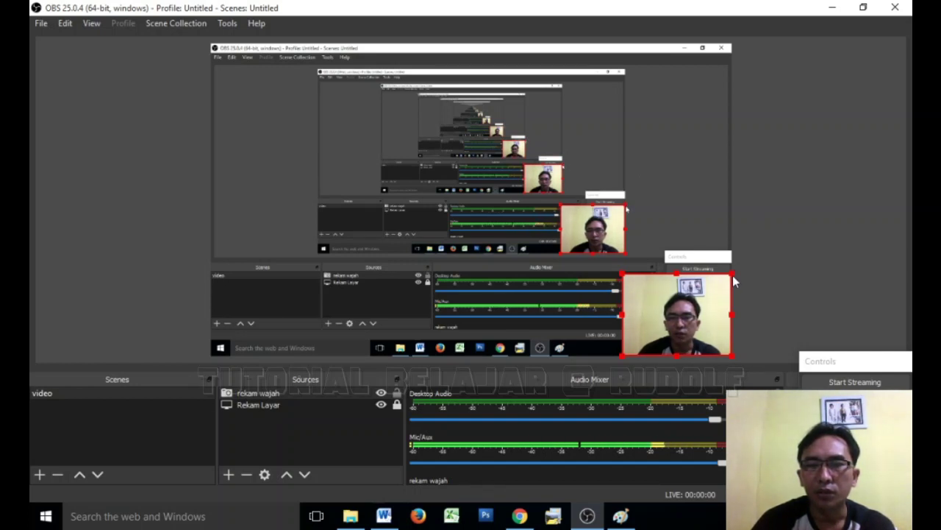
drag(734, 281, 646, 322)
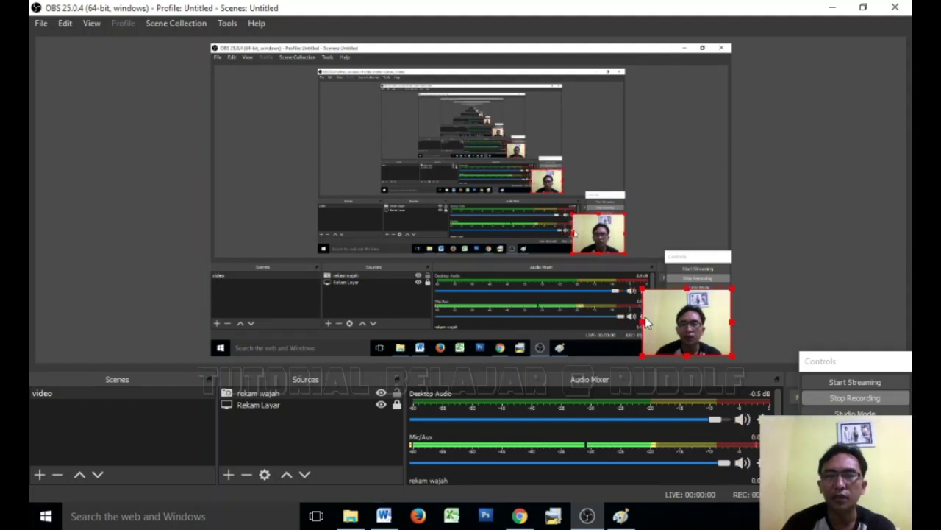
click(674, 264)
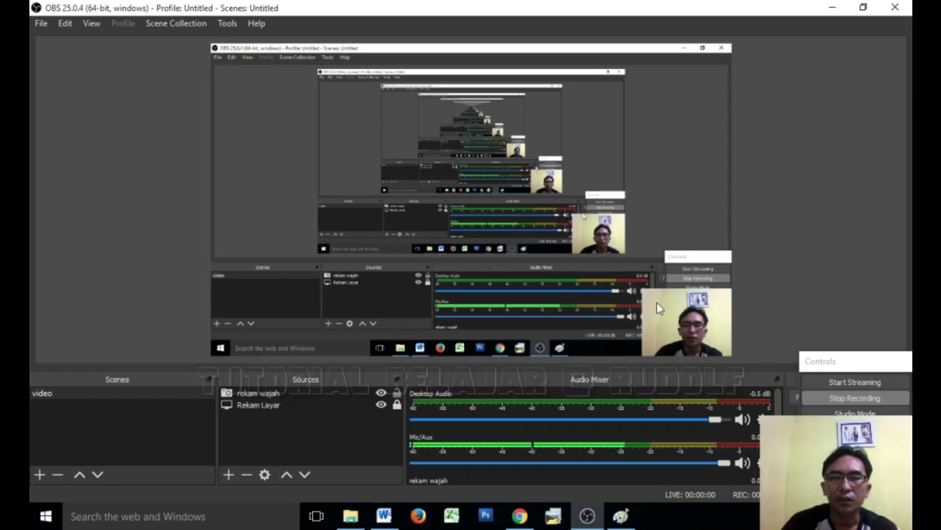
click(673, 338)
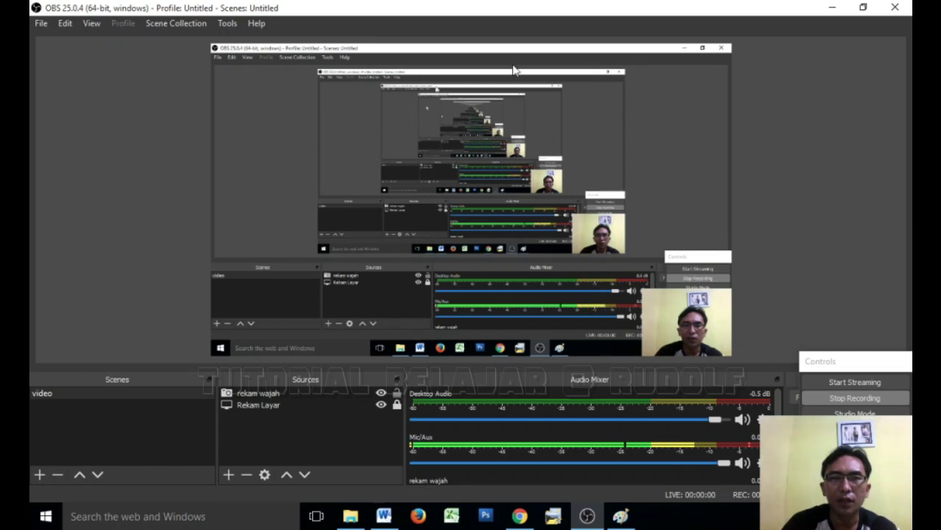
Step: Turn the scene preview off and back on
right_click(193, 136)
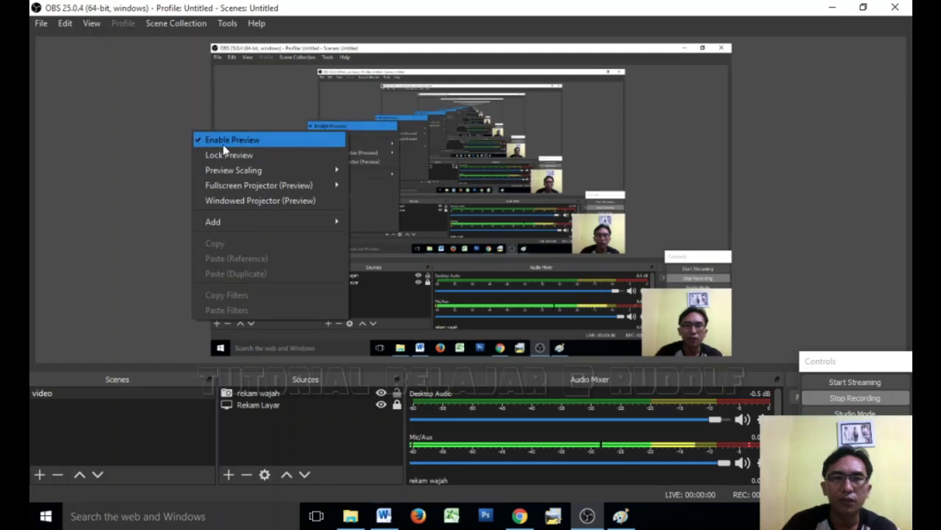
click(224, 144)
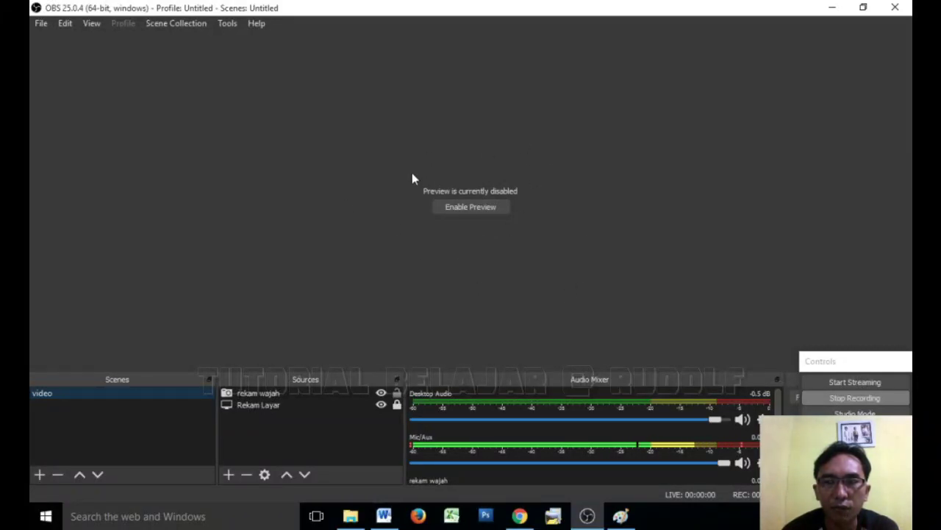
click(473, 212)
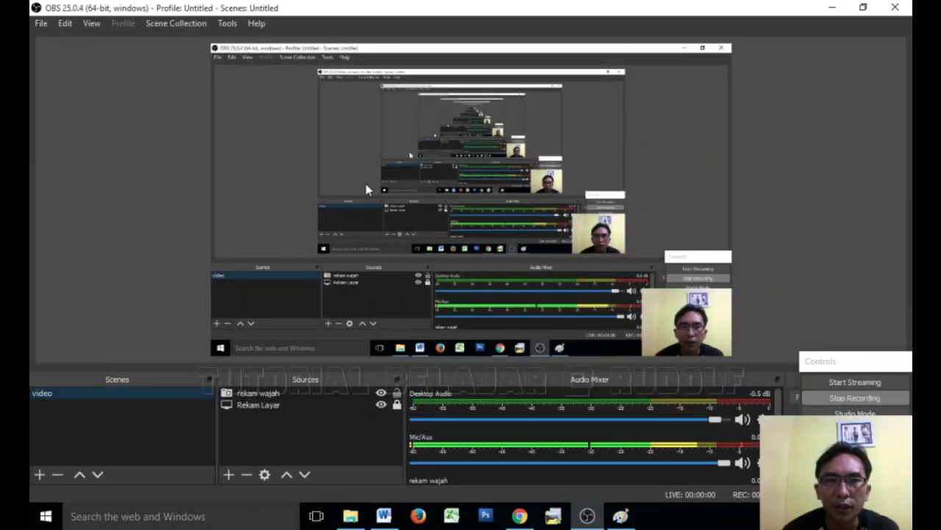
Step: Disable the scene preview
right_click(266, 167)
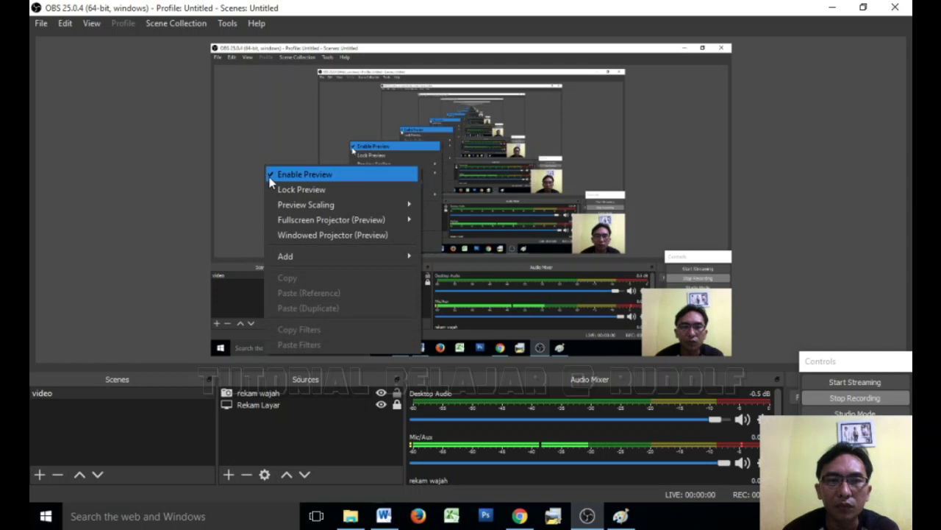
click(270, 180)
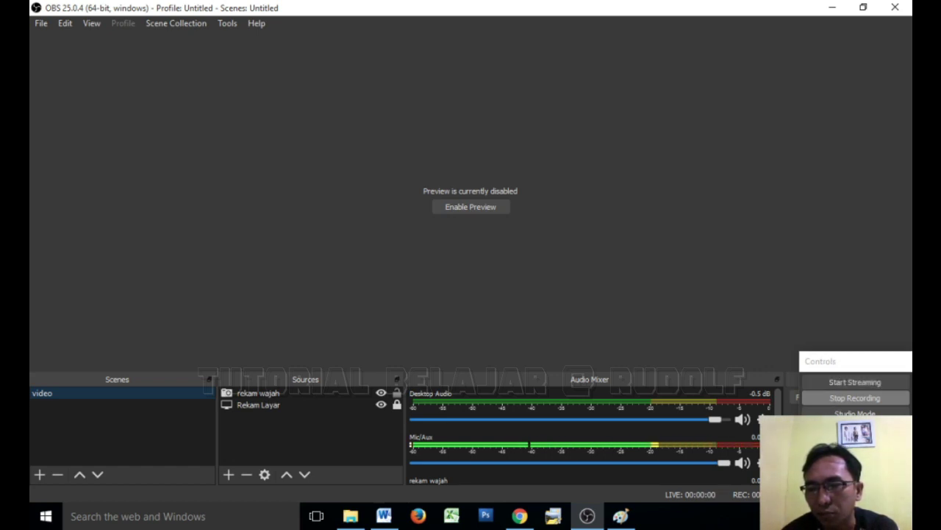
Step: Examine the recording path, quality and format in the Output settings, and close the settings without changing anything
click(854, 414)
click(855, 430)
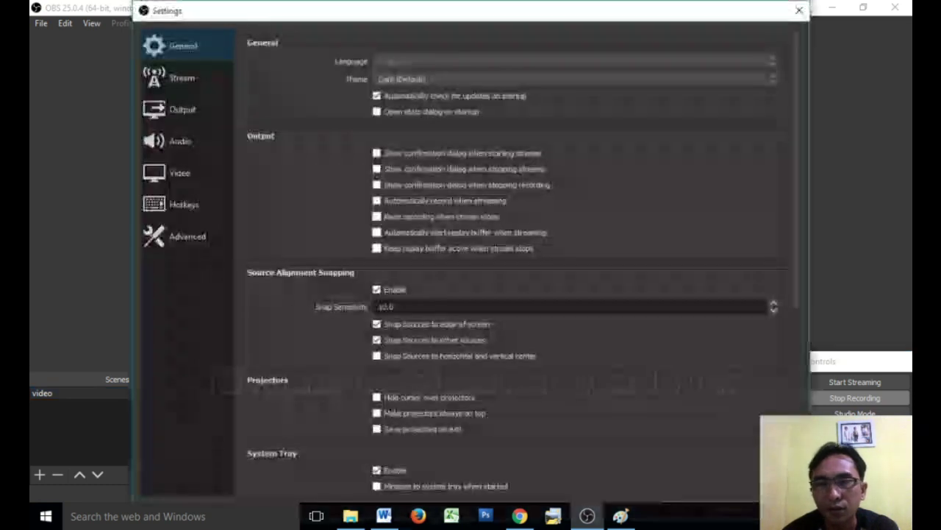
click(186, 109)
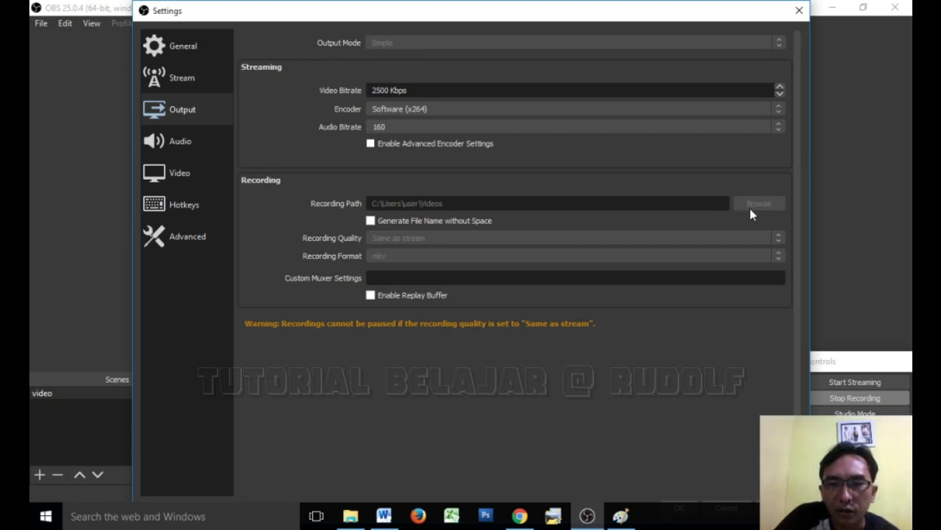
click(799, 11)
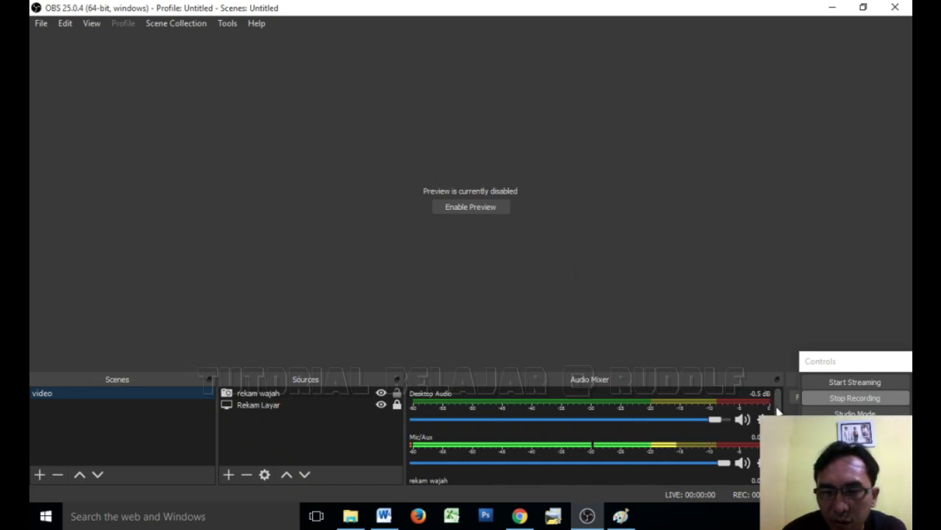
Step: Lower the Desktop Audio level to -0.7 dB and look over the Mic/Aux and rekam wajah channels in the audio mixer
scroll(683, 446, down, 1)
scroll(683, 446, down, 1)
scroll(682, 446, up, 1)
scroll(683, 446, down, 1)
scroll(631, 427, up, 1)
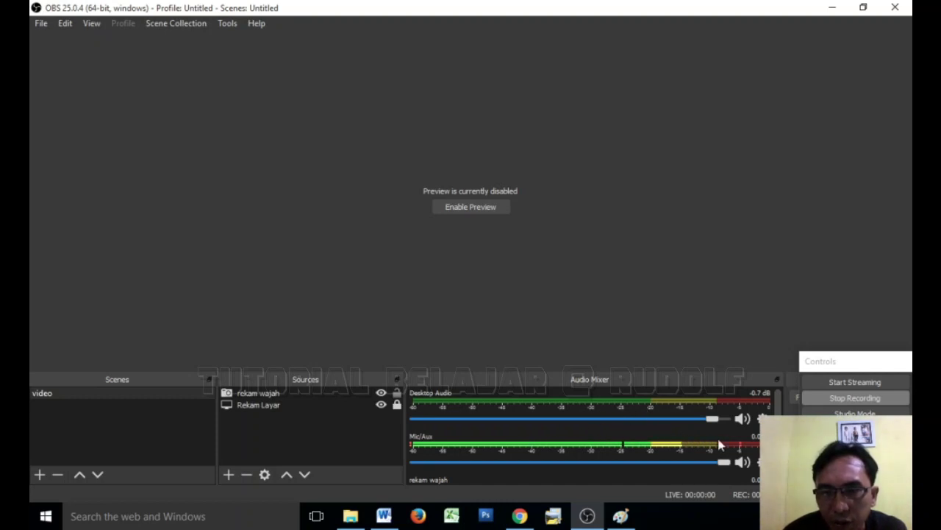
scroll(772, 434, down, 1)
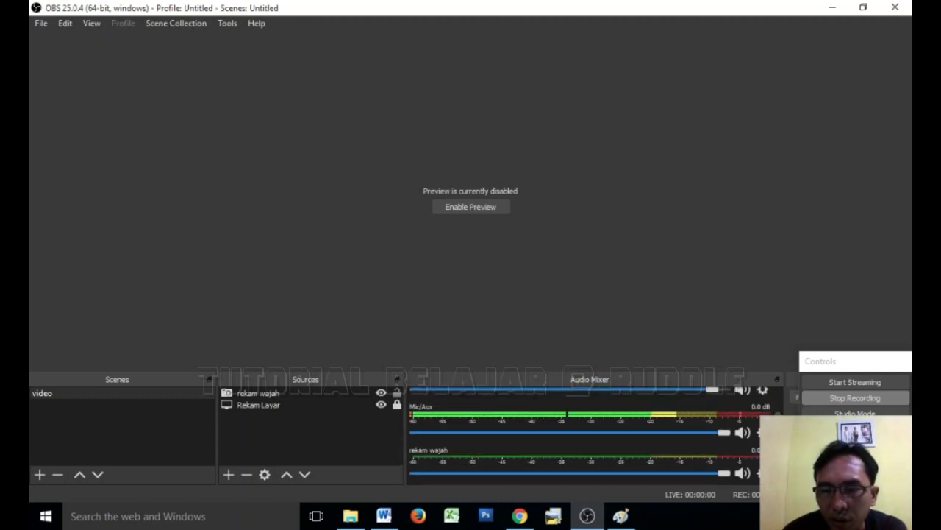
scroll(777, 416, up, 1)
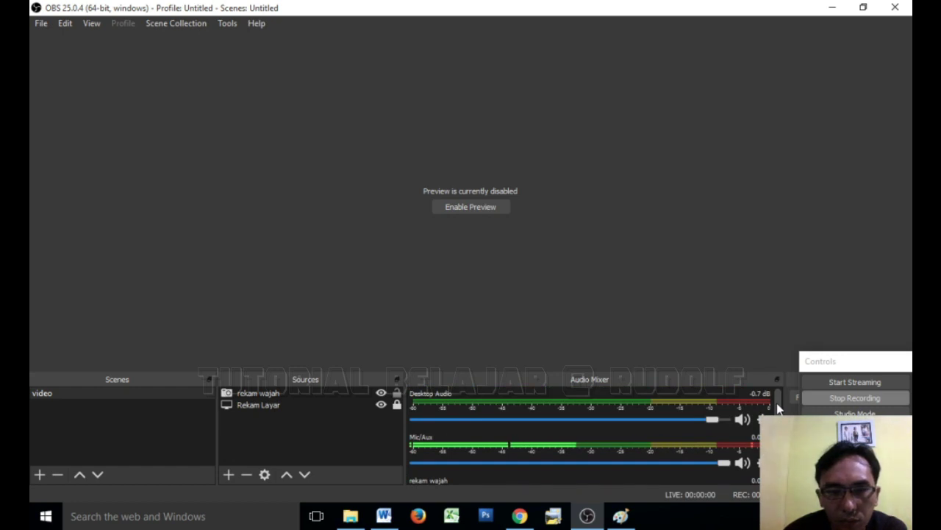
scroll(772, 427, down, 1)
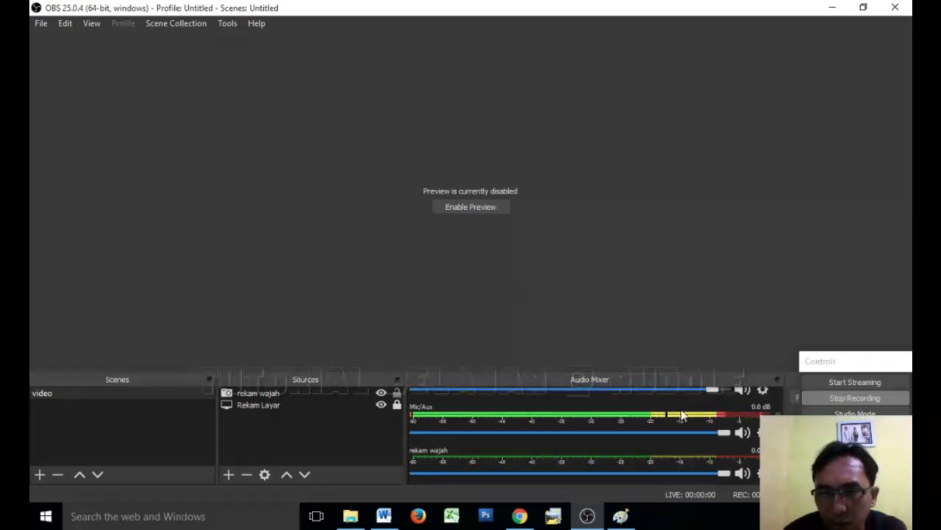
scroll(772, 427, up, 1)
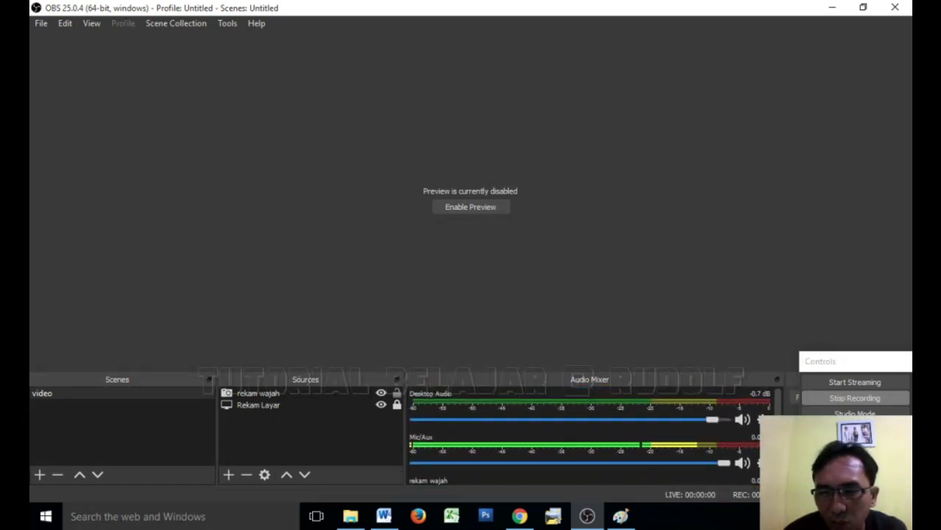
Step: Hide the rekam wajah source in the video scene
click(381, 392)
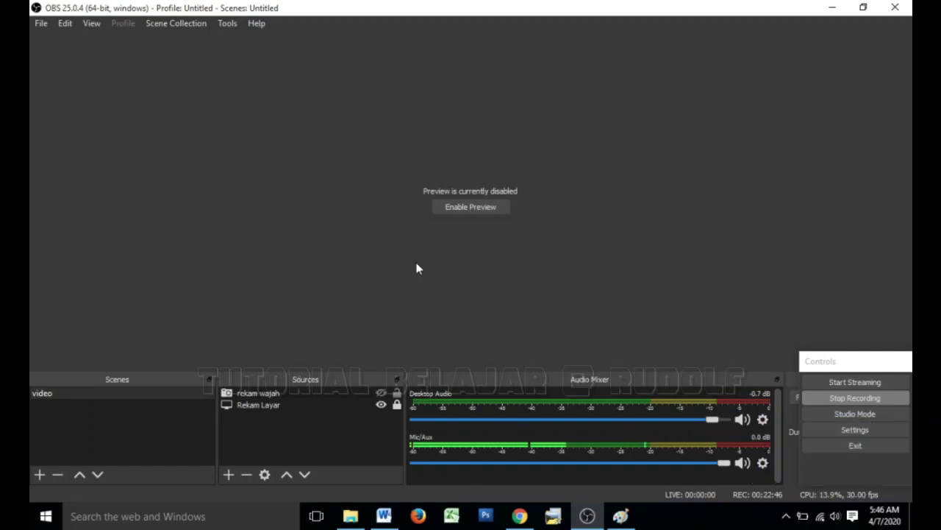